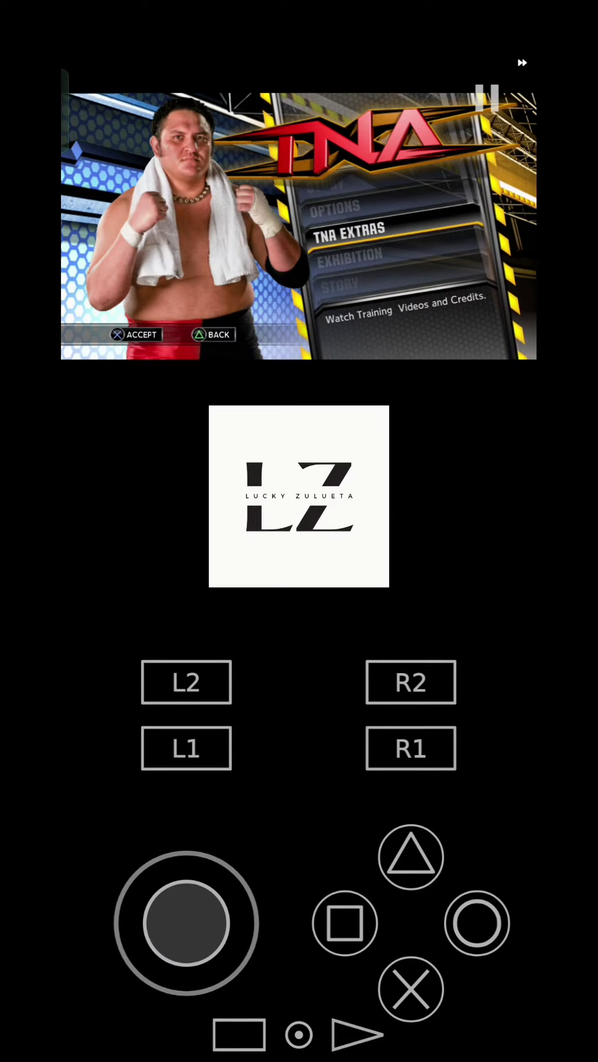
pyautogui.moveTo(186, 924)
pyautogui.mouseDown()
pyautogui.moveTo(187, 996)
pyautogui.moveTo(158, 995)
pyautogui.moveTo(178, 847)
pyautogui.mouseUp()
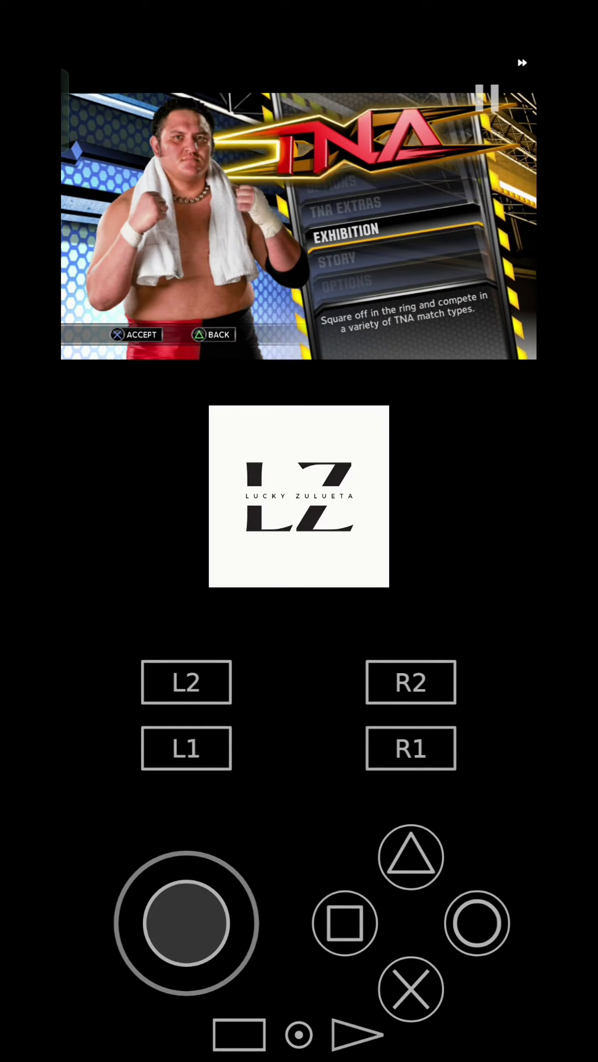
# Enter Exhibition from TNA Impact's main menu and browse the match types toward tag team.
pyautogui.click(411, 990)
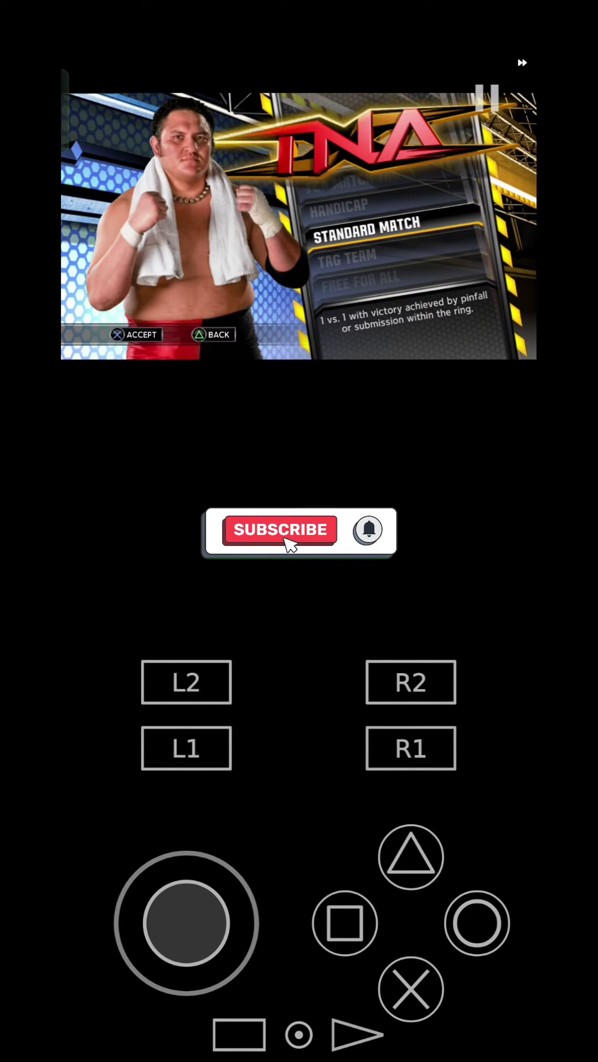
pyautogui.moveTo(186, 924); pyautogui.dragTo(178, 847)
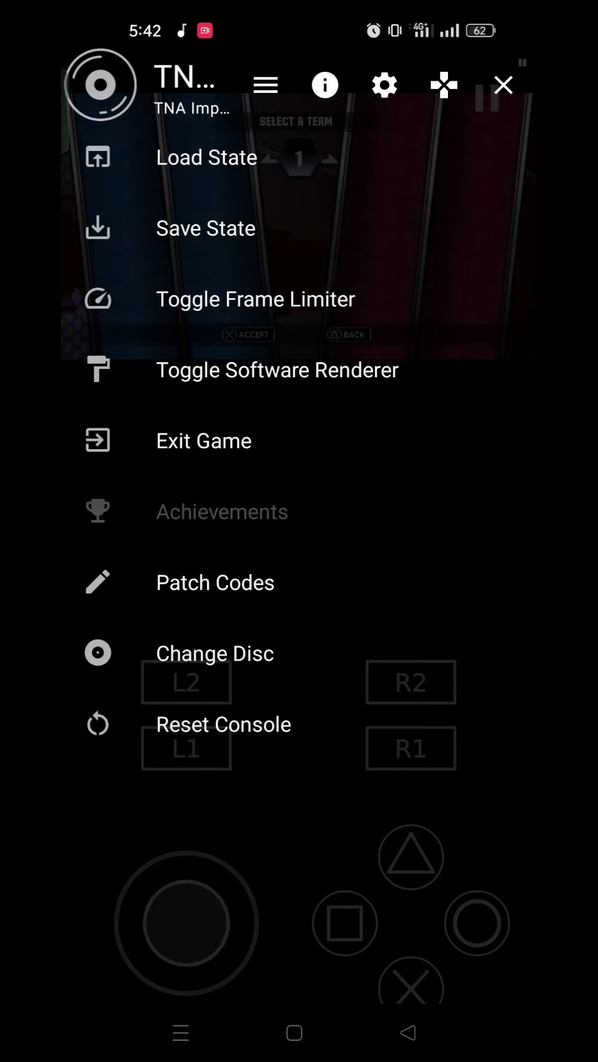
# Open TNA Impact's per-game emulator settings and review the System and Graphics tabs.
pyautogui.click(383, 100)
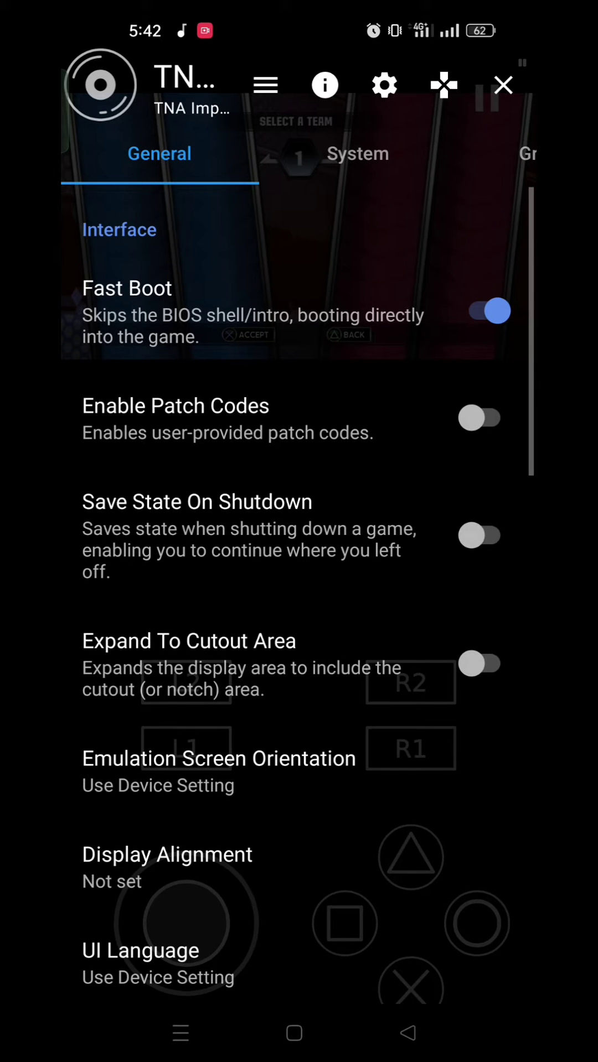
pyautogui.moveTo(351, 722); pyautogui.dragTo(351, 416)
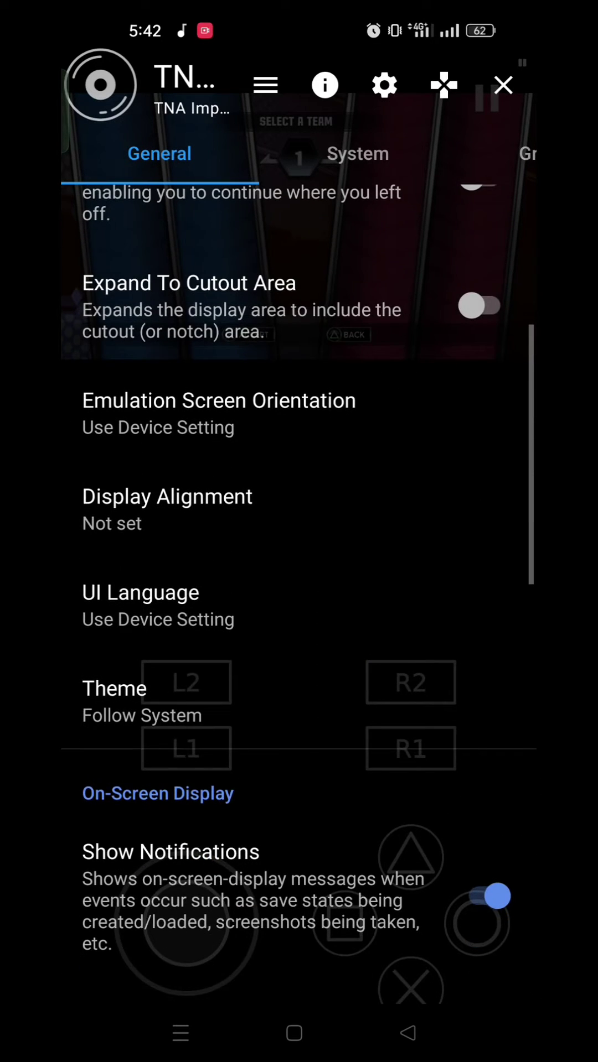
pyautogui.moveTo(400, 663); pyautogui.dragTo(399, 455)
pyautogui.moveTo(360, 610); pyautogui.dragTo(360, 373)
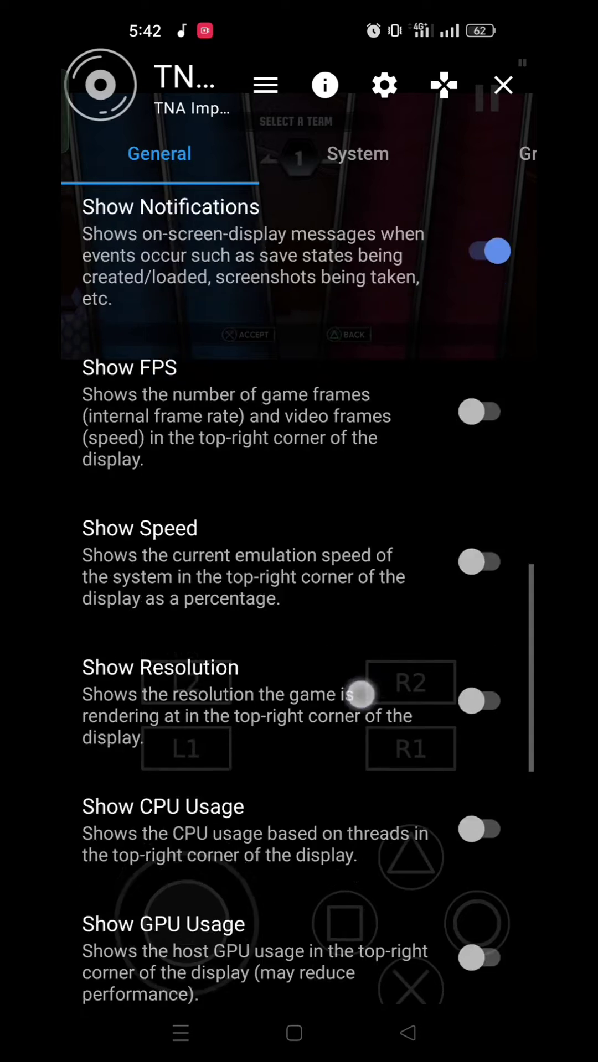
pyautogui.moveTo(360, 692); pyautogui.dragTo(360, 332)
pyautogui.moveTo(360, 742); pyautogui.dragTo(361, 439)
pyautogui.moveTo(368, 704); pyautogui.dragTo(368, 609)
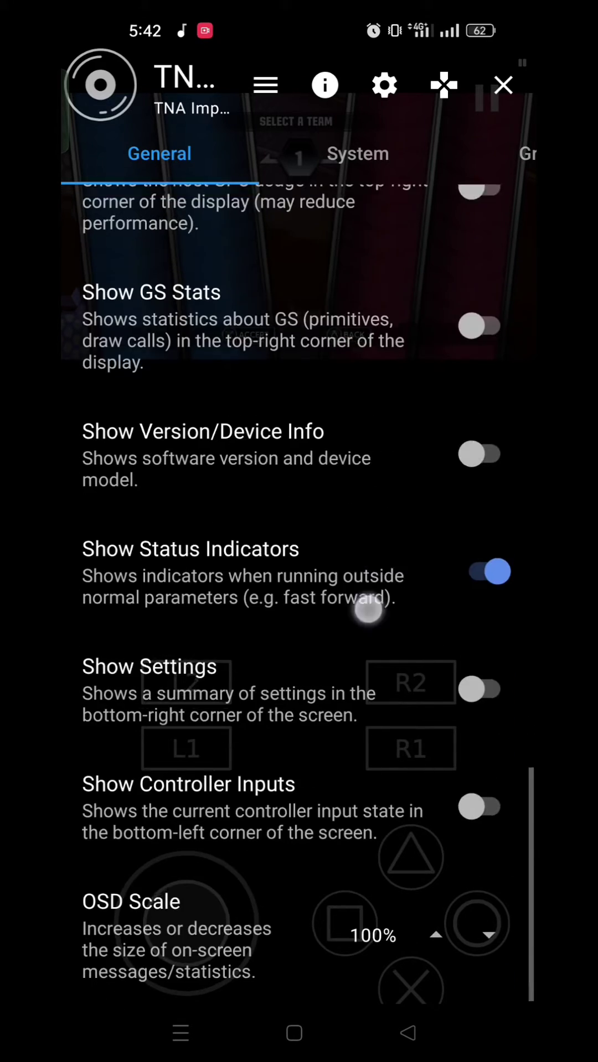
pyautogui.click(353, 156)
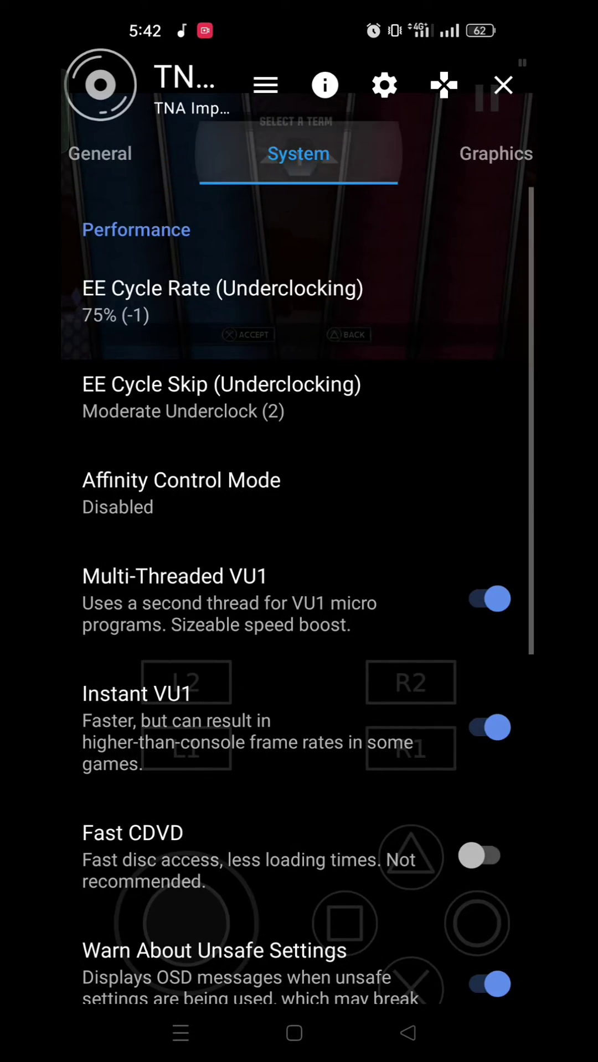
pyautogui.moveTo(398, 723); pyautogui.dragTo(399, 573)
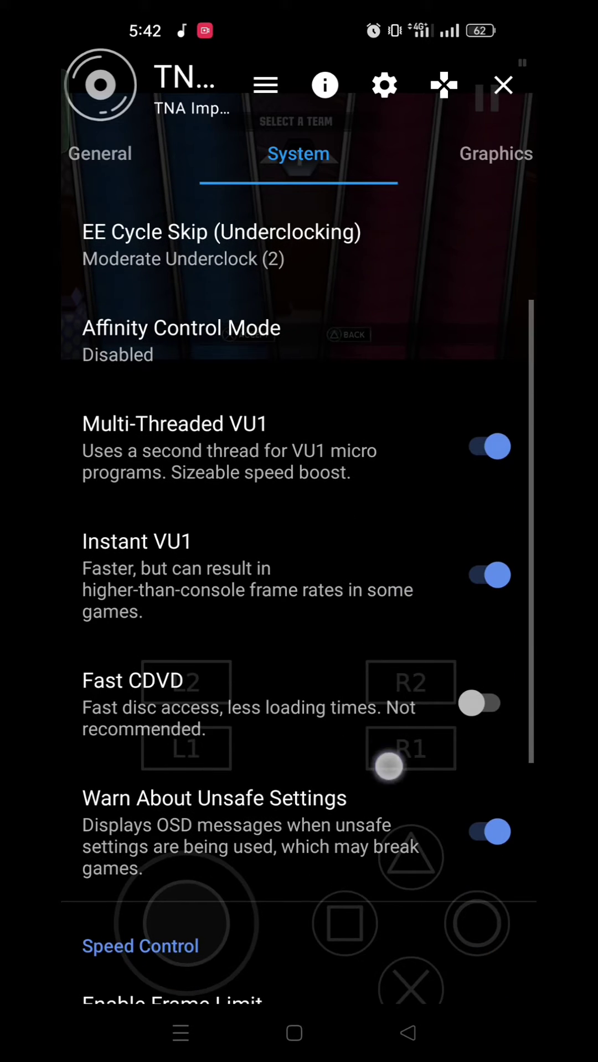
pyautogui.moveTo(388, 767); pyautogui.dragTo(390, 598)
pyautogui.moveTo(384, 795); pyautogui.dragTo(493, 529)
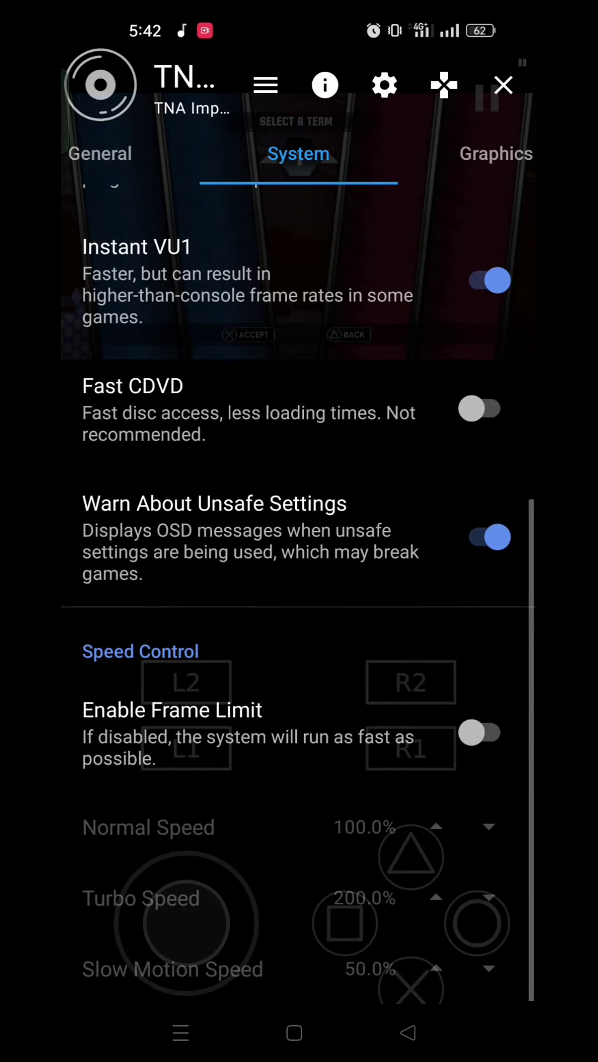
pyautogui.click(495, 154)
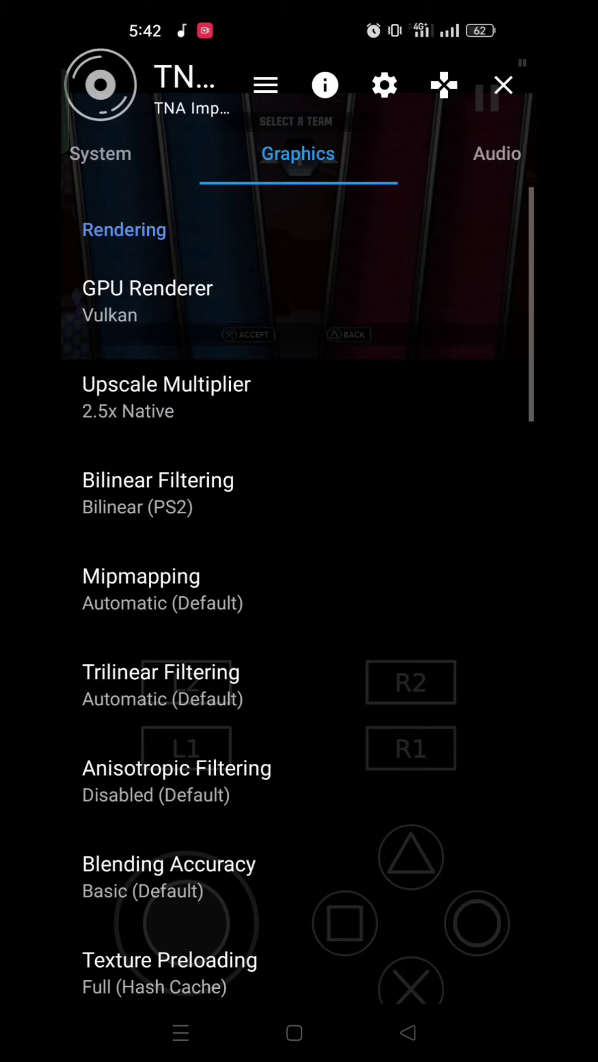
pyautogui.moveTo(429, 777); pyautogui.dragTo(428, 607)
pyautogui.moveTo(423, 739)
pyautogui.mouseDown()
pyautogui.moveTo(423, 650)
pyautogui.moveTo(407, 564)
pyautogui.mouseUp()
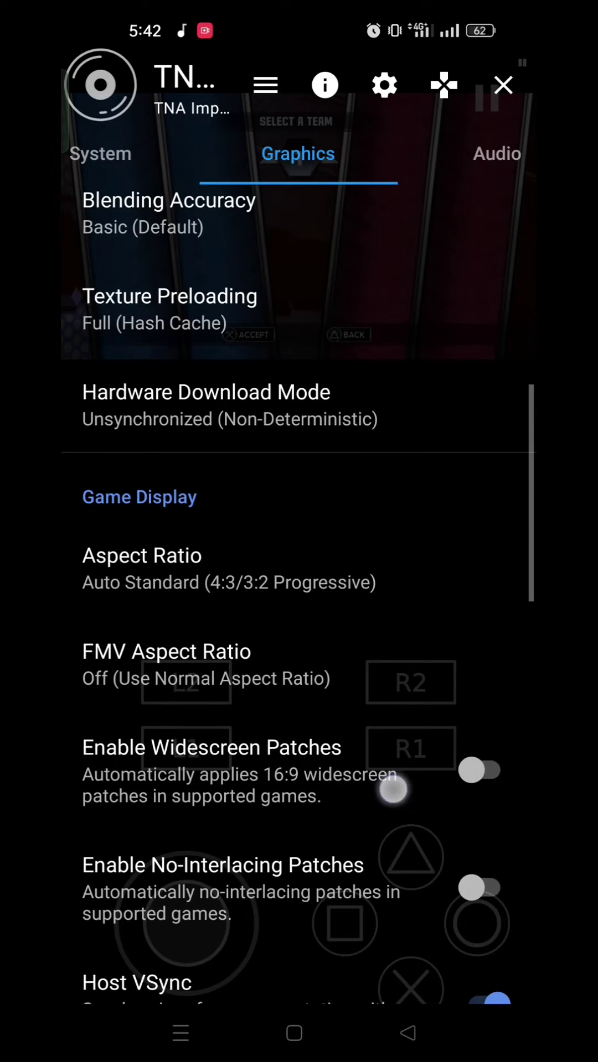
pyautogui.moveTo(392, 791); pyautogui.dragTo(392, 498)
pyautogui.moveTo(466, 669); pyautogui.dragTo(464, 399)
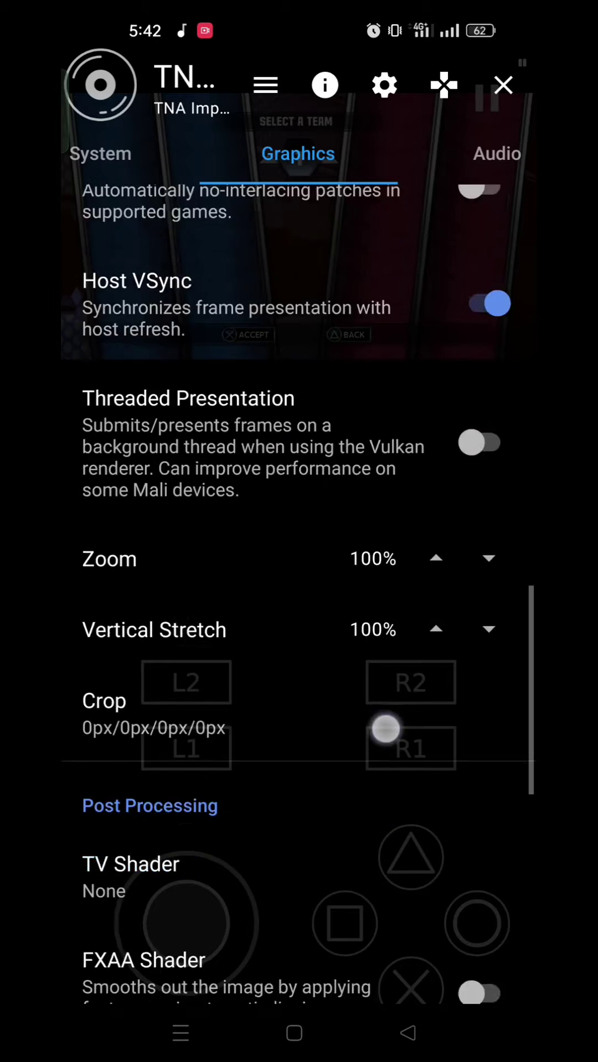
pyautogui.moveTo(384, 729); pyautogui.dragTo(416, 598)
pyautogui.moveTo(432, 748); pyautogui.dragTo(432, 561)
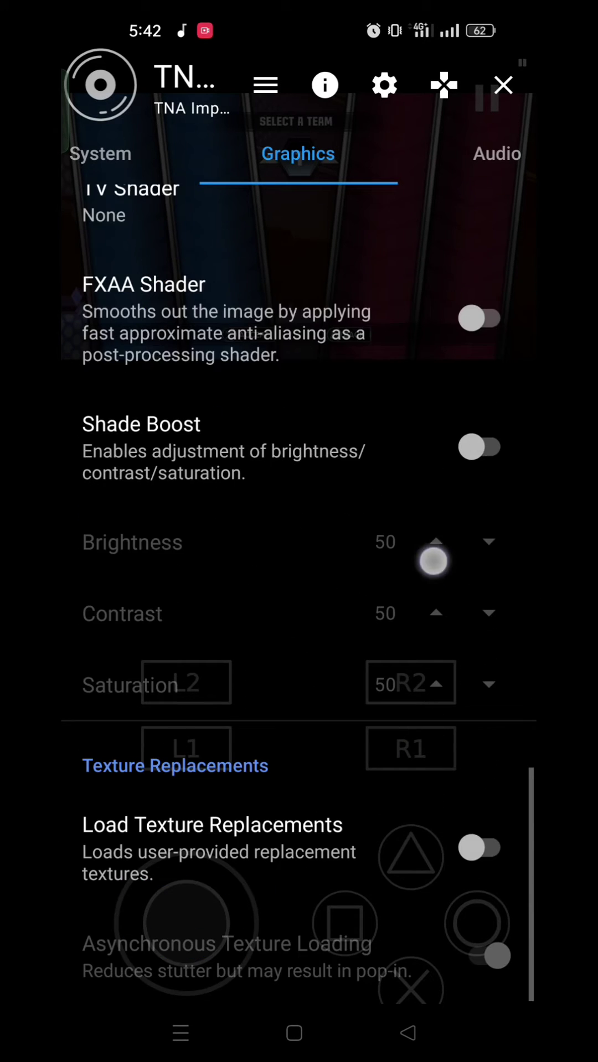
# Review the Audio, Memory Cards, Game List, BIOS, Achievements and Advanced settings tabs.
pyautogui.click(494, 156)
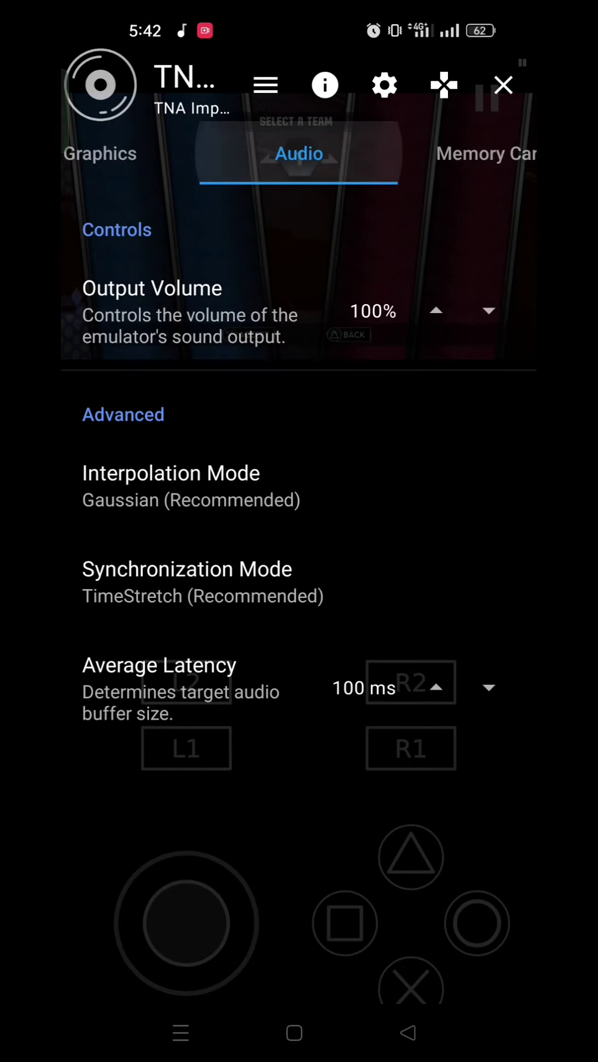
pyautogui.click(396, 766)
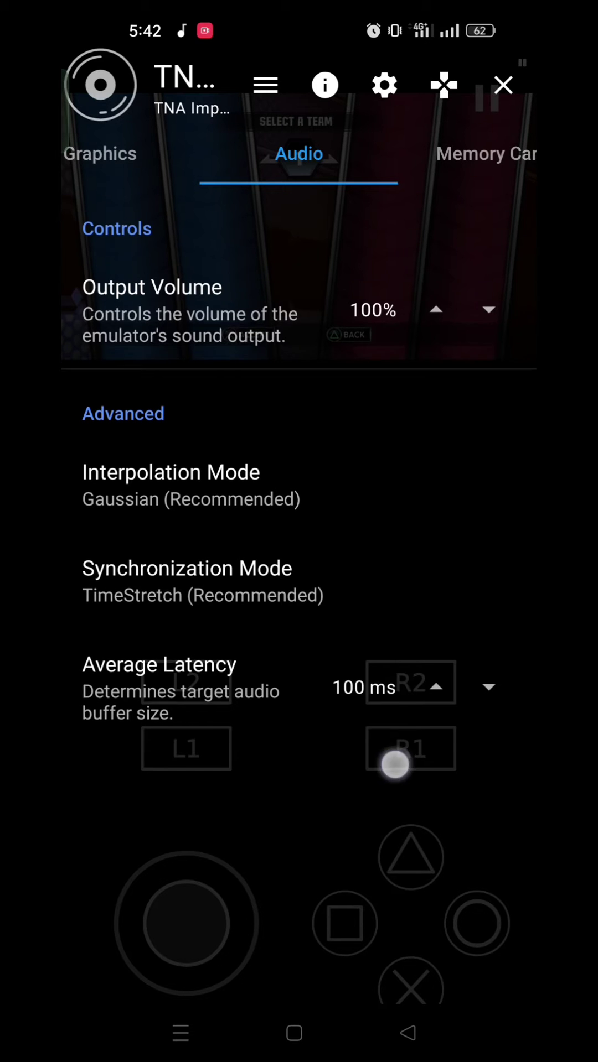
pyautogui.click(485, 162)
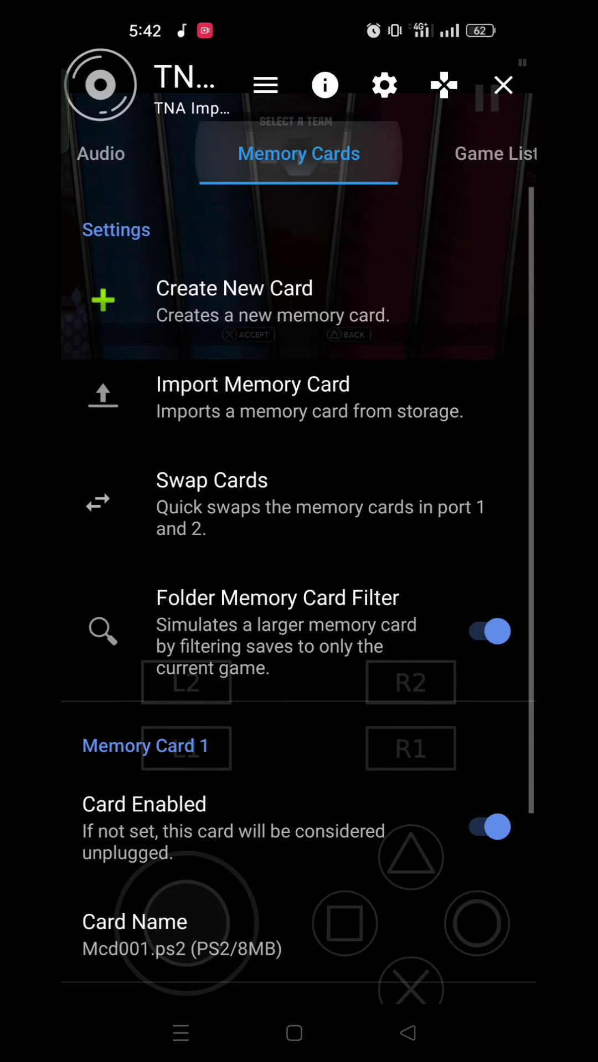
pyautogui.click(490, 154)
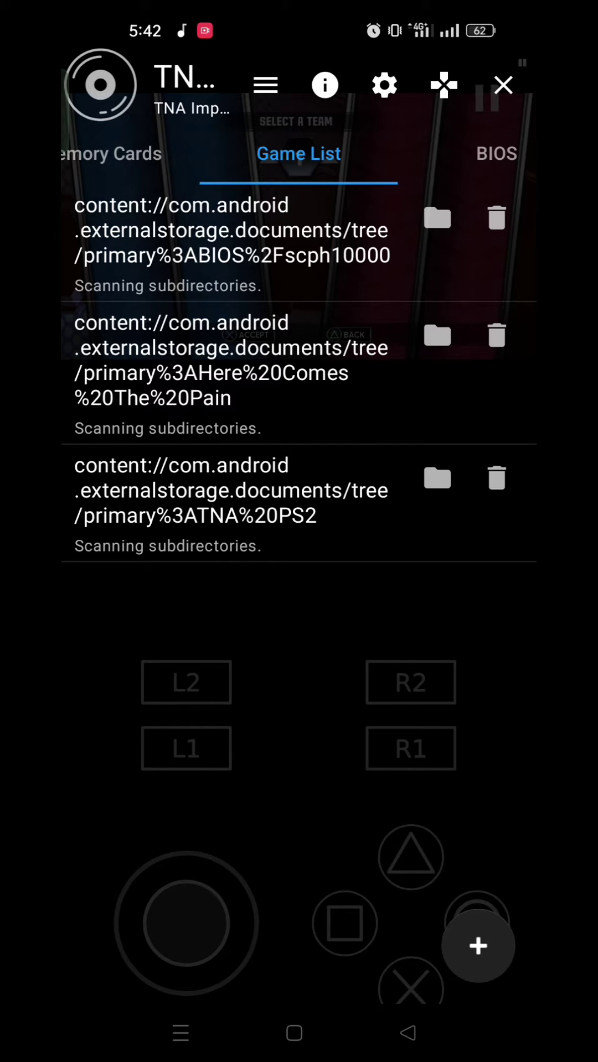
pyautogui.click(495, 153)
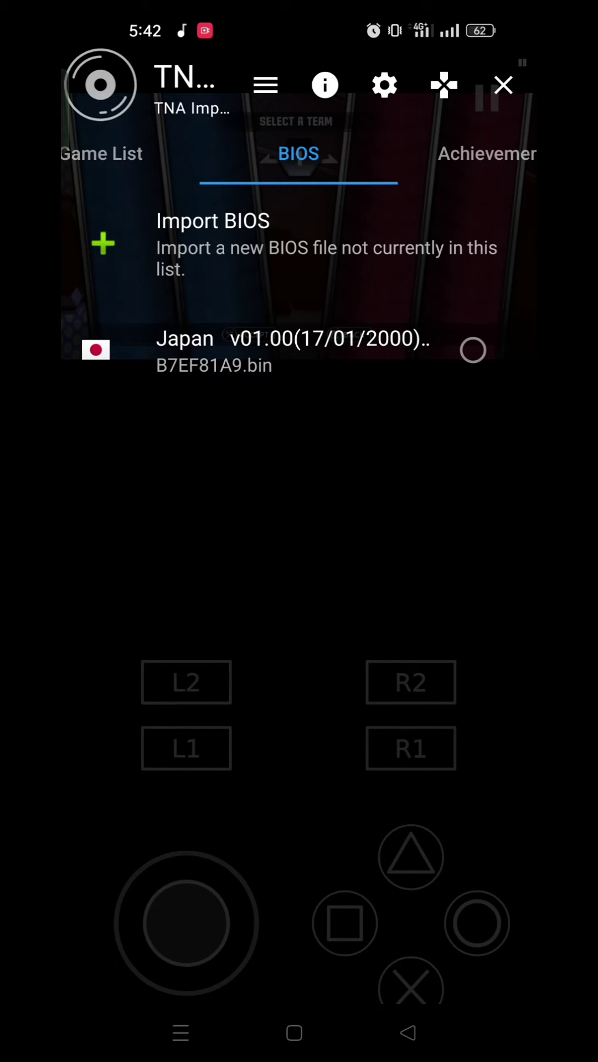
pyautogui.click(487, 153)
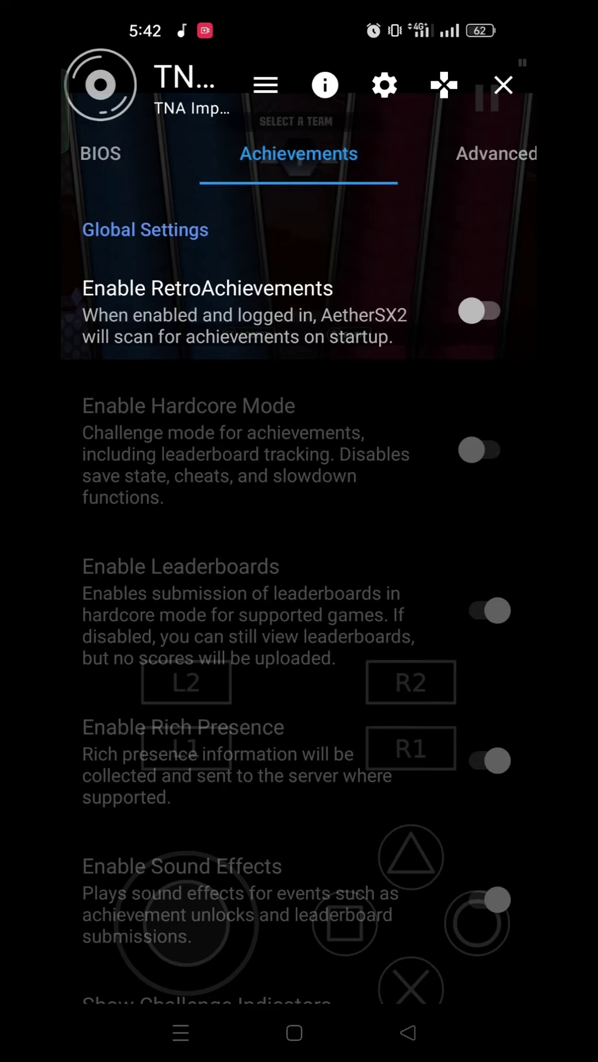
pyautogui.click(496, 153)
pyautogui.scroll(-10, 474, 675)
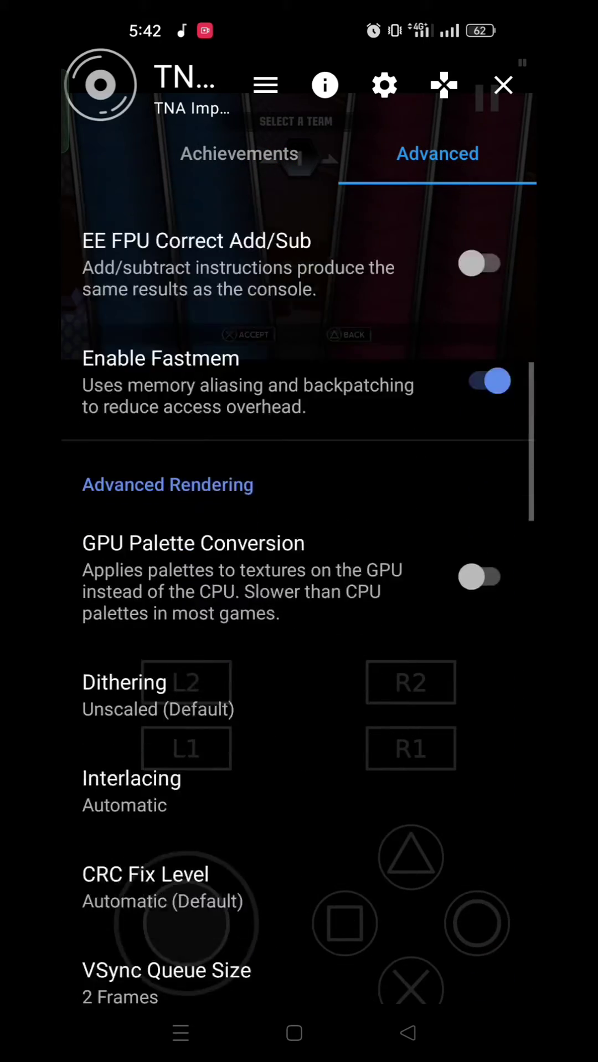
pyautogui.scroll(5, 423, 633)
pyautogui.scroll(-5, 477, 830)
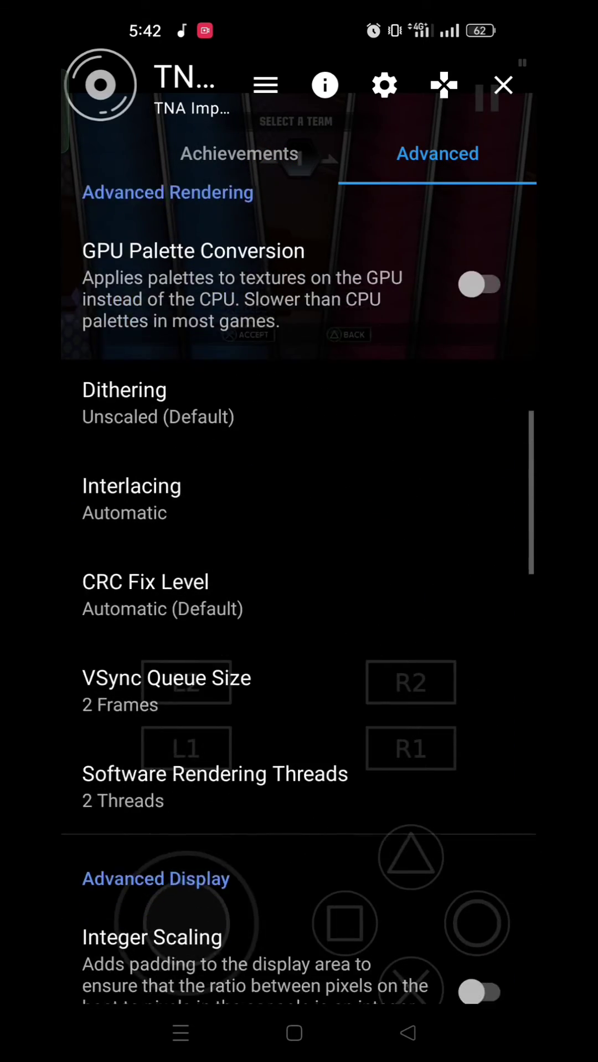
pyautogui.scroll(-5, 476, 831)
pyautogui.scroll(-3, 299, 594)
pyautogui.scroll(-5, 299, 594)
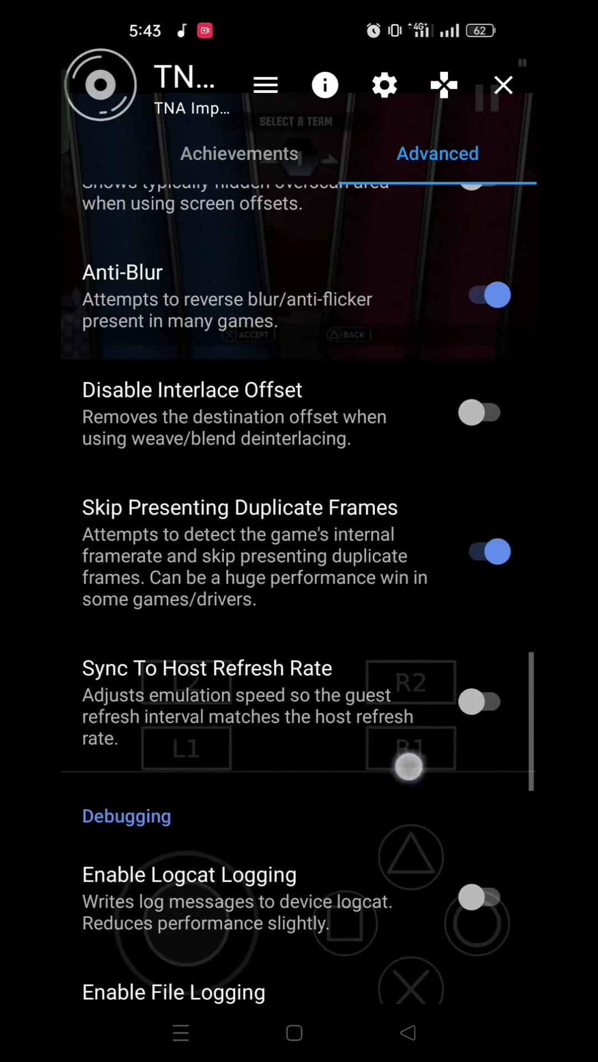
pyautogui.scroll(-8, 299, 594)
pyautogui.scroll(-3, 299, 548)
pyautogui.scroll(-4, 299, 548)
pyautogui.scroll(-3, 299, 548)
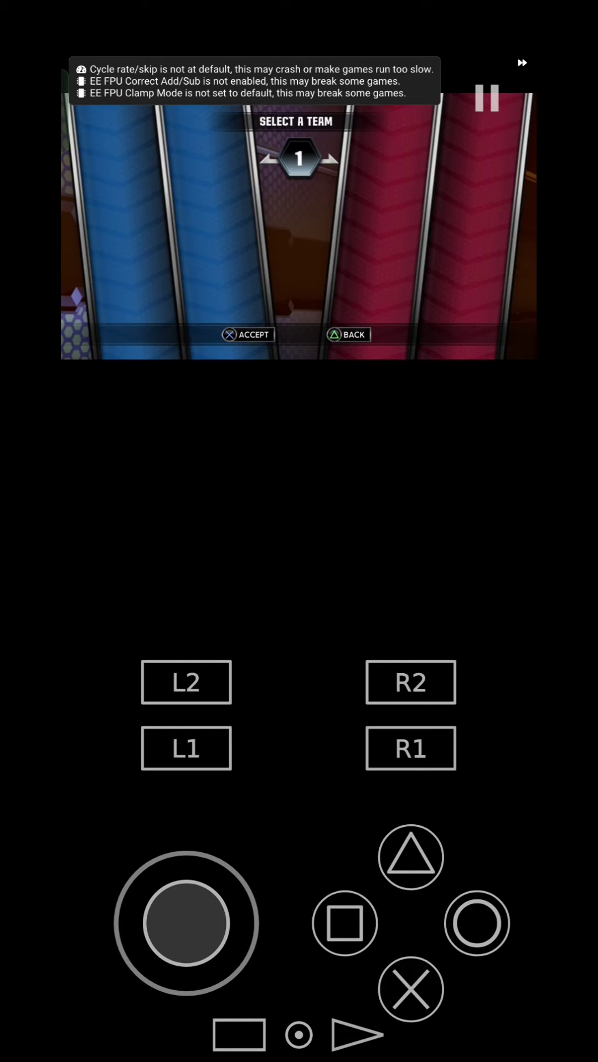
# Put player 1 on the blue team and confirm Sting and a second blue-team wrestler.
pyautogui.moveTo(168, 928); pyautogui.dragTo(95, 943)
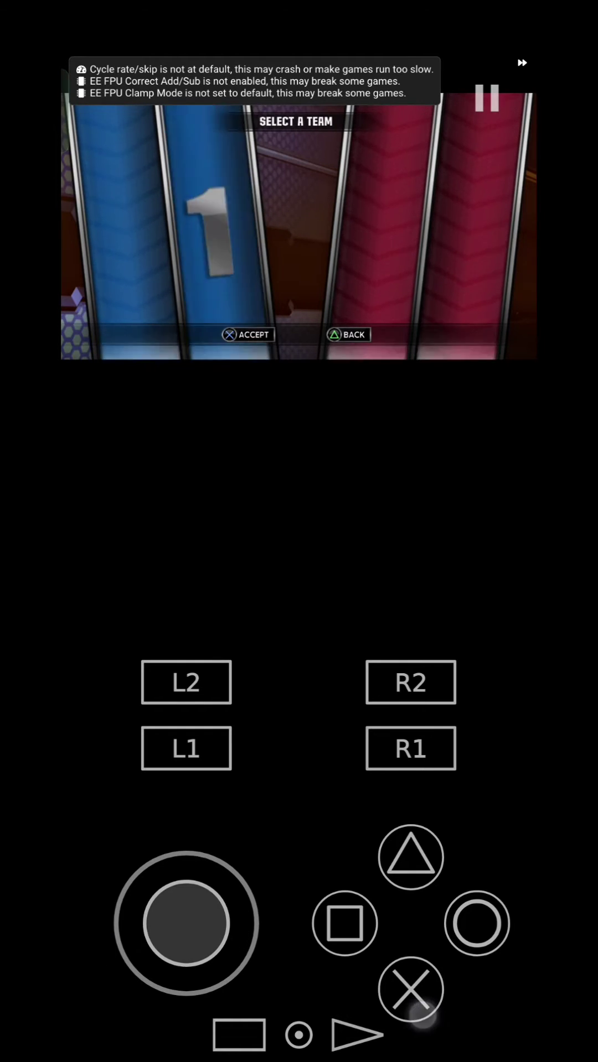
pyautogui.click(411, 989)
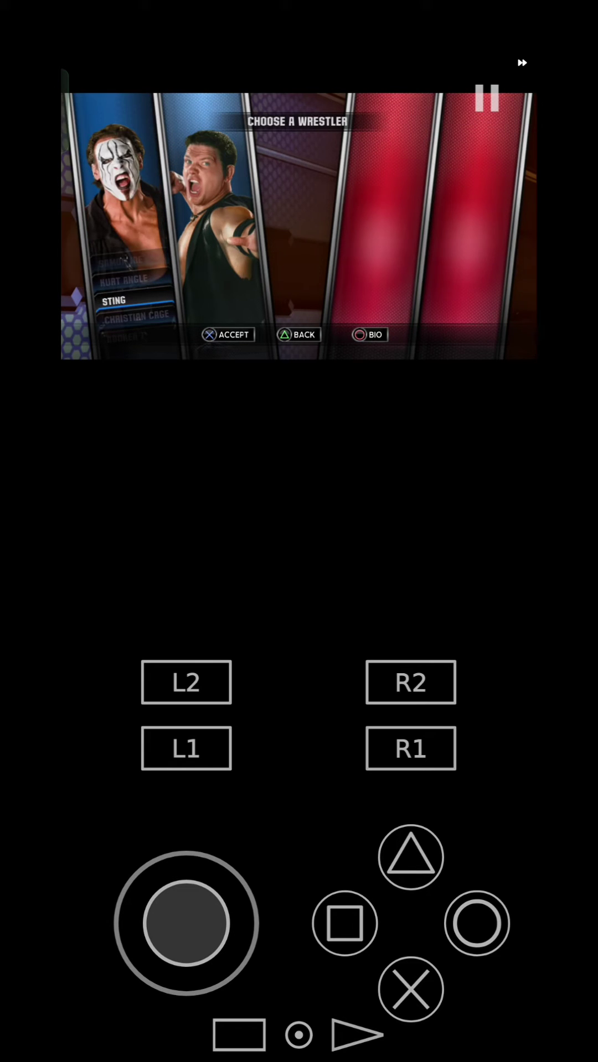
pyautogui.click(411, 990)
pyautogui.moveTo(186, 923)
pyautogui.mouseDown()
pyautogui.moveTo(155, 951)
pyautogui.moveTo(147, 972)
pyautogui.mouseUp()
pyautogui.click(429, 986)
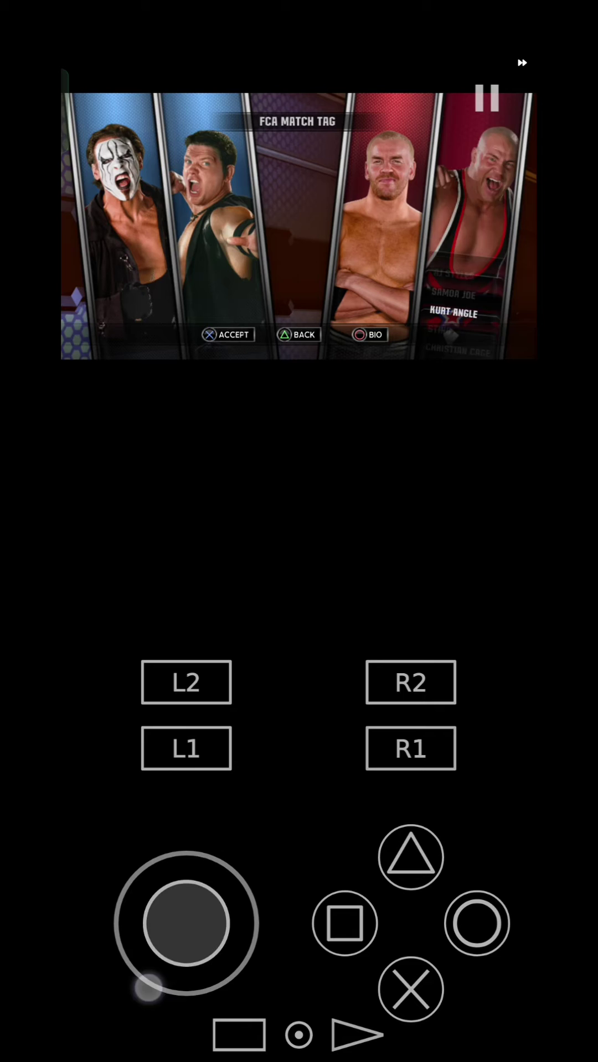
# Scroll the roster past Rhino, Robert Roode and Fallen Angel, then confirm Alex Shelley.
pyautogui.moveTo(186, 922)
pyautogui.mouseDown()
pyautogui.moveTo(166, 949)
pyautogui.moveTo(161, 1008)
pyautogui.moveTo(182, 939)
pyautogui.mouseUp()
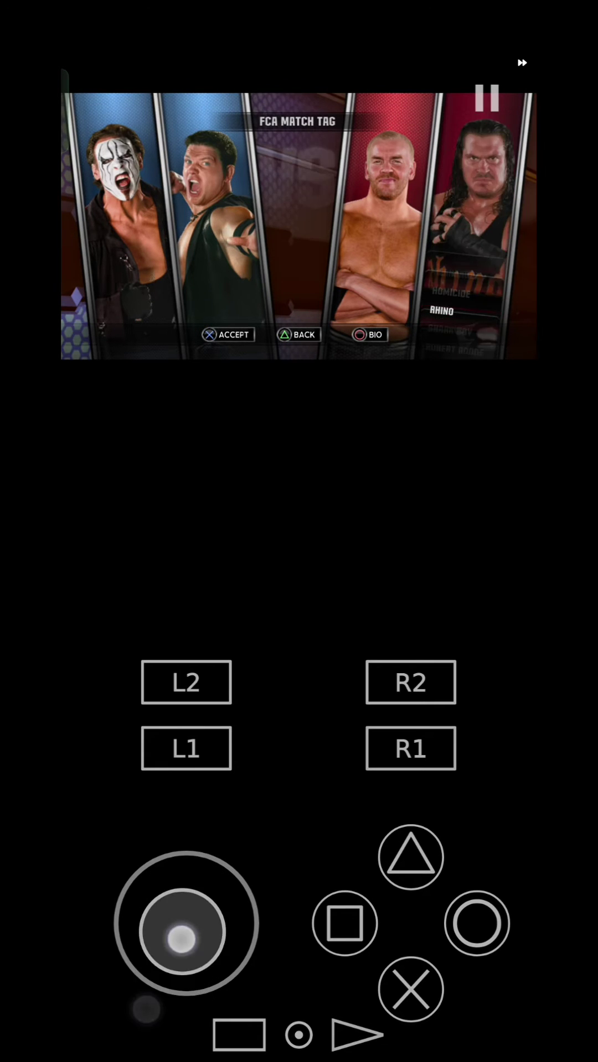
pyautogui.moveTo(146, 1009)
pyautogui.mouseDown()
pyautogui.moveTo(148, 1014)
pyautogui.moveTo(161, 975)
pyautogui.mouseUp()
pyautogui.moveTo(186, 923)
pyautogui.mouseDown()
pyautogui.moveTo(171, 1010)
pyautogui.moveTo(174, 983)
pyautogui.moveTo(165, 1006)
pyautogui.mouseUp()
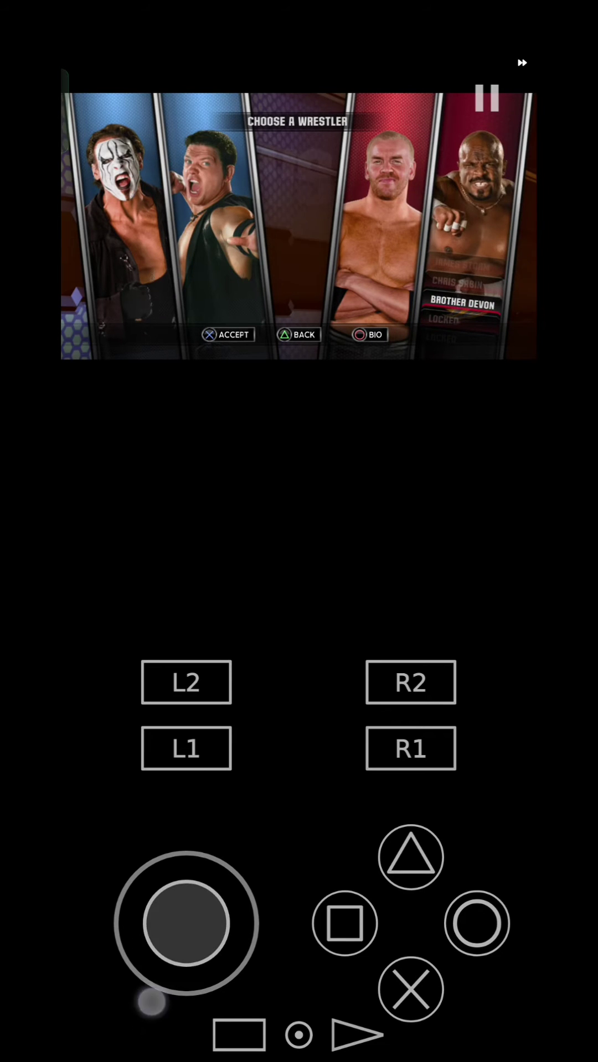
pyautogui.moveTo(186, 924); pyautogui.dragTo(157, 781)
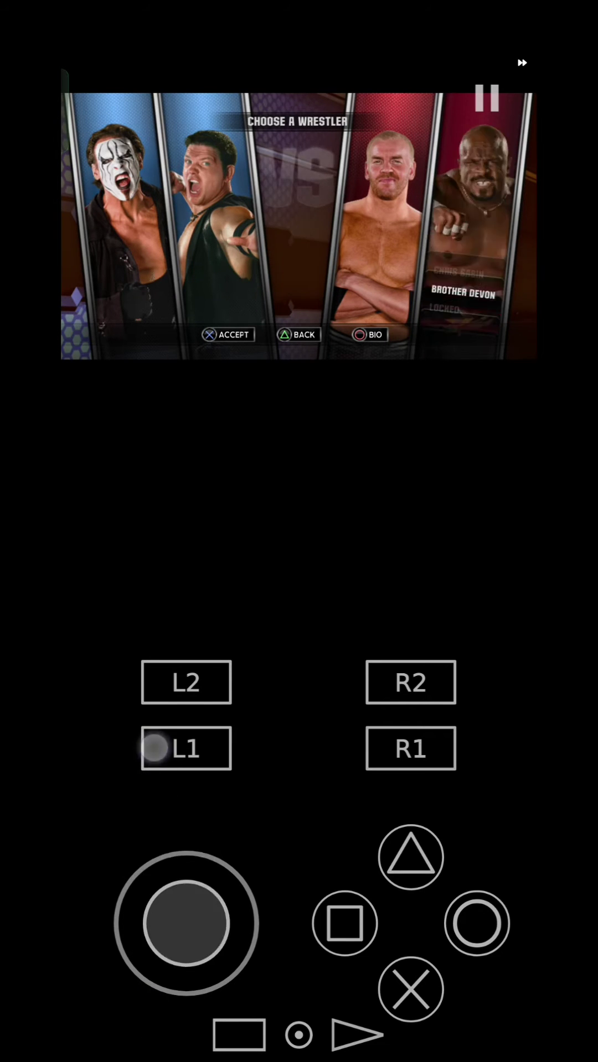
pyautogui.moveTo(185, 923); pyautogui.dragTo(131, 711)
pyautogui.moveTo(186, 923)
pyautogui.mouseDown()
pyautogui.moveTo(155, 742)
pyautogui.moveTo(163, 763)
pyautogui.mouseUp()
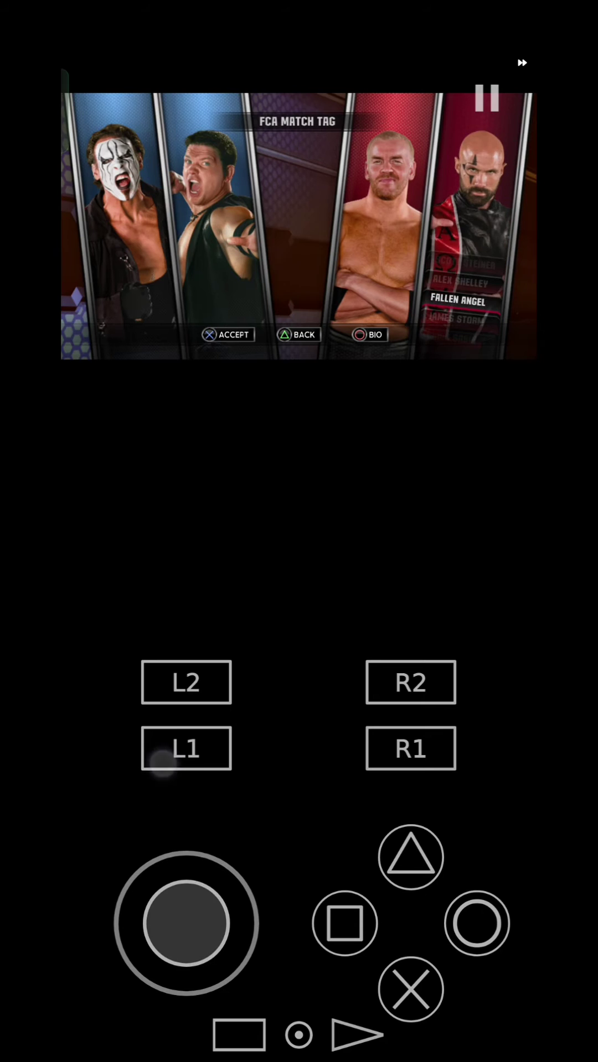
pyautogui.moveTo(186, 924); pyautogui.dragTo(135, 728)
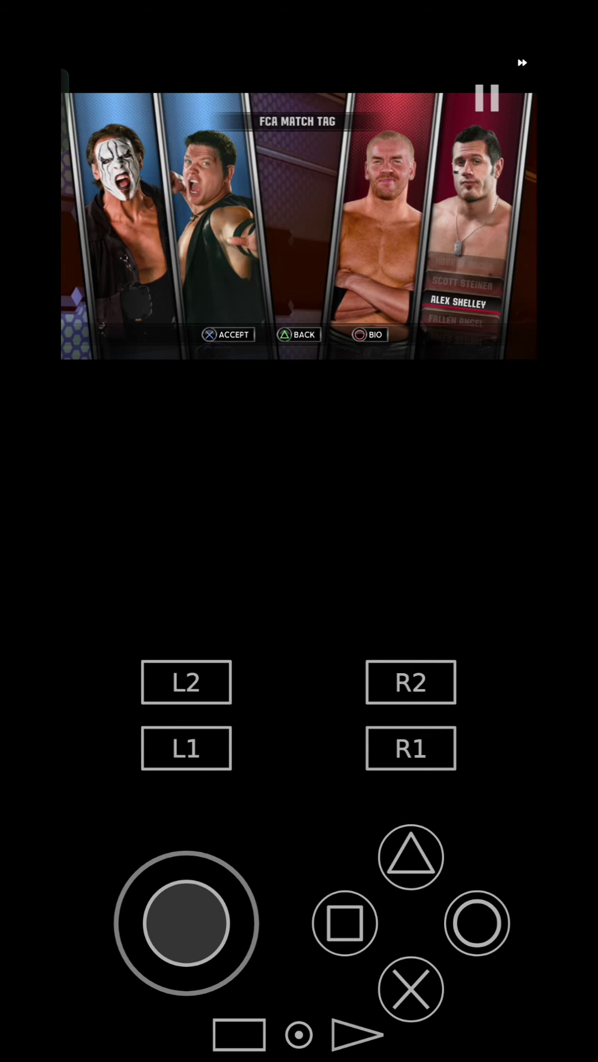
pyautogui.click(432, 983)
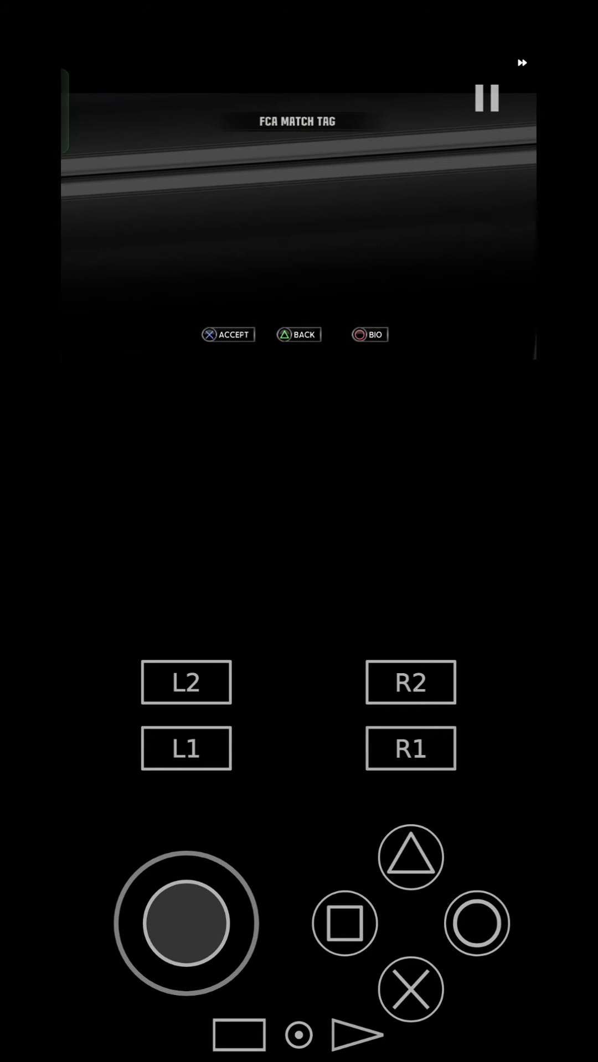